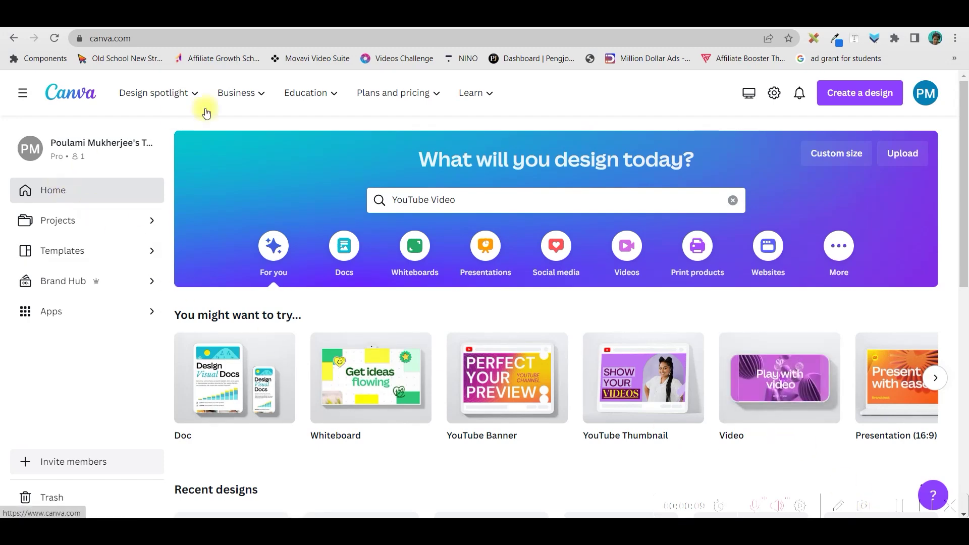
Step: Search for YouTube Video, start a blank YouTube Video design, and show the Uploads library
drag(492, 197, 387, 195)
click(488, 199)
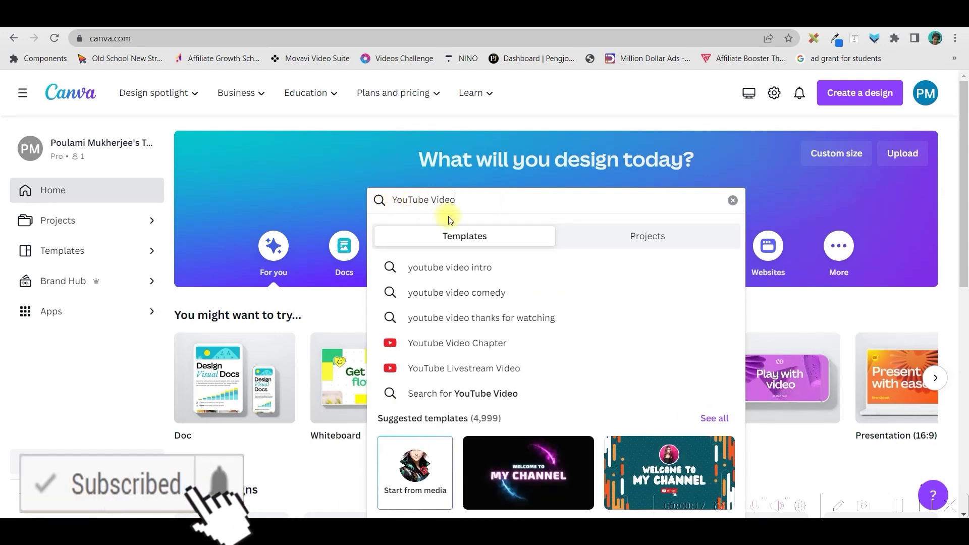
key(Return)
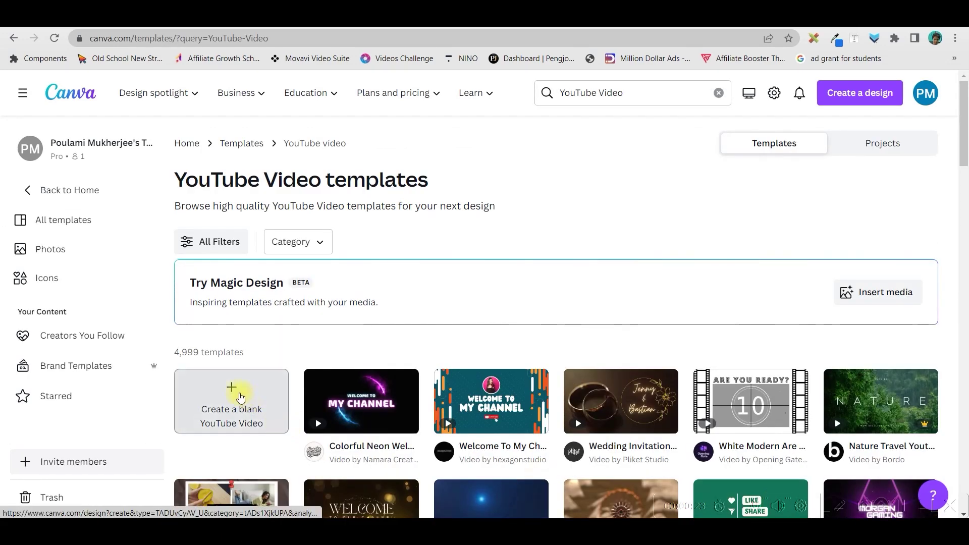
click(217, 393)
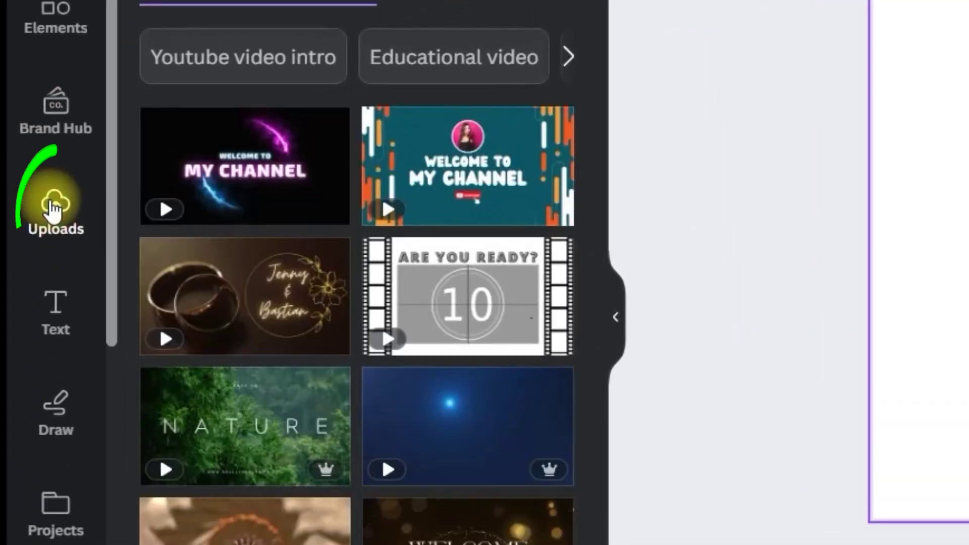
click(54, 207)
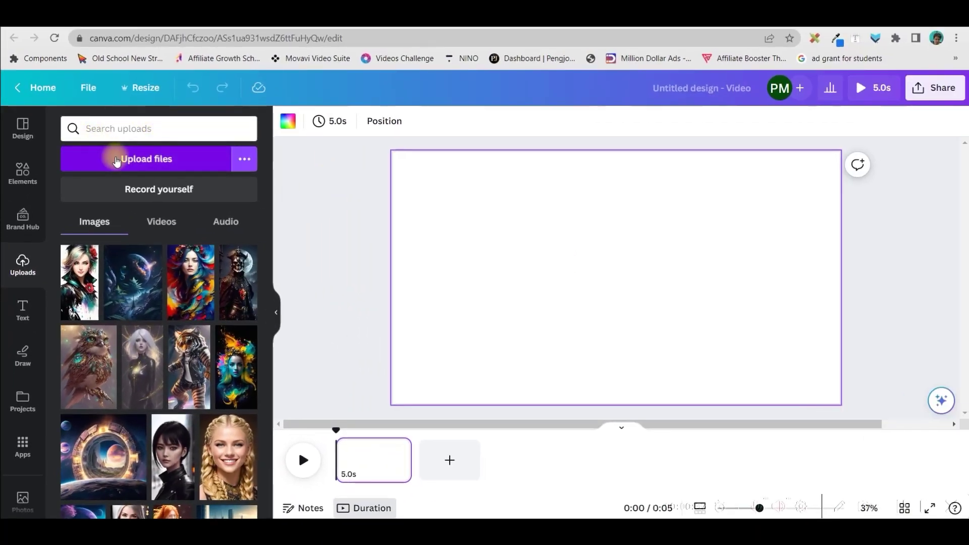
Step: Add the 13.4 s green-screen clip of the woman in orange from uploaded videos to the page
click(117, 160)
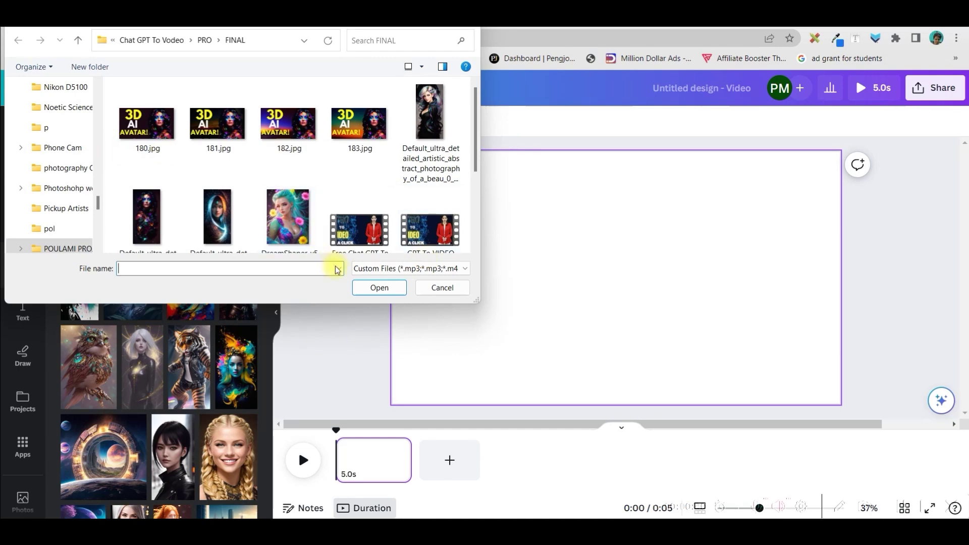
key(Escape)
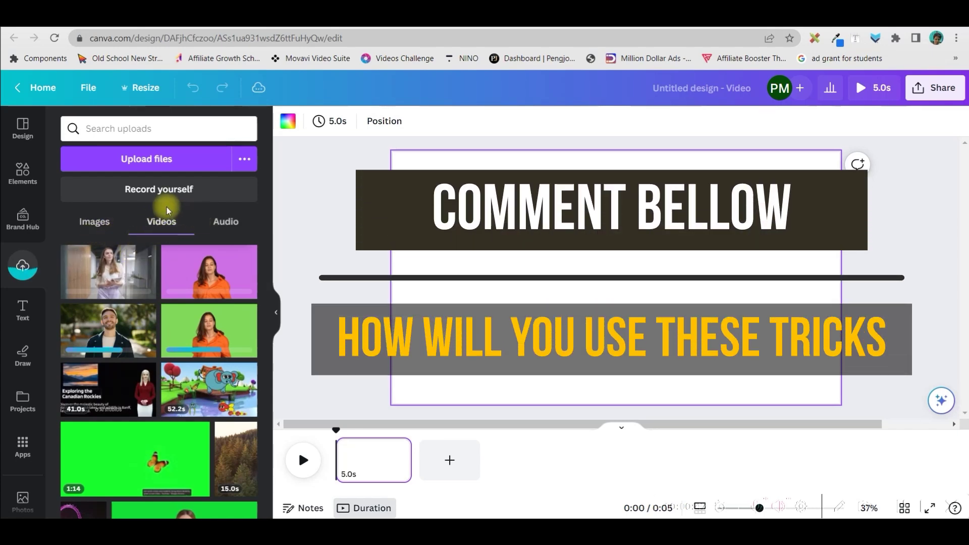
click(110, 327)
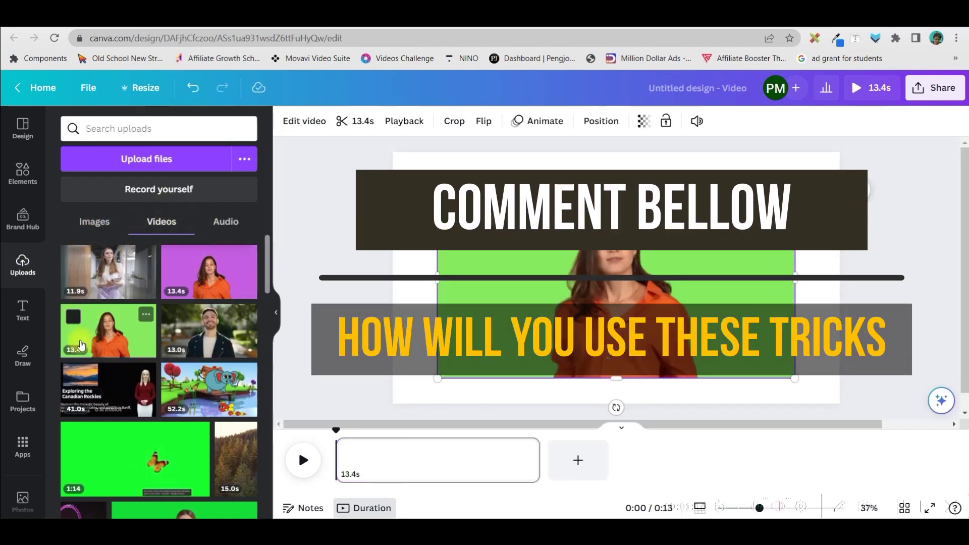
Step: Run Background Remover on the dancing woman's clip to strip out the green screen
click(304, 124)
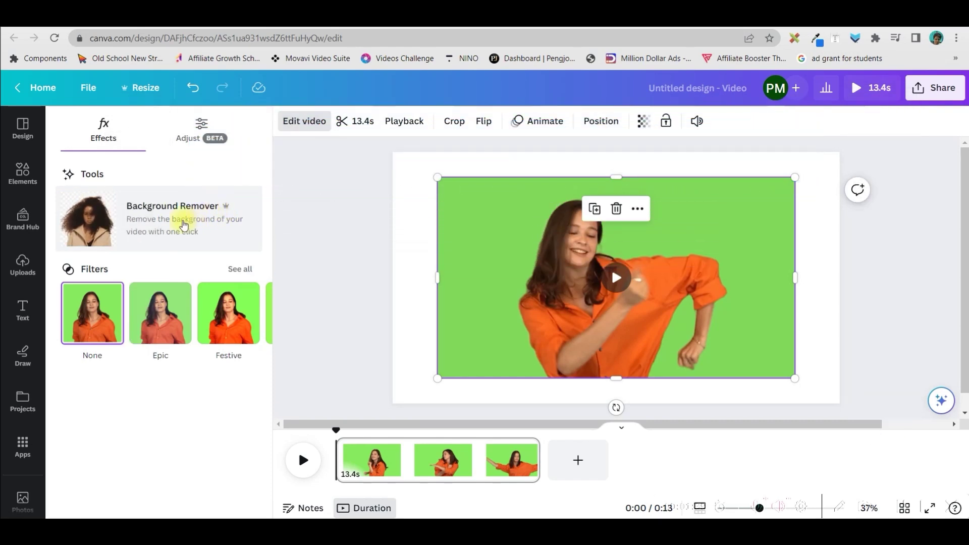
click(157, 221)
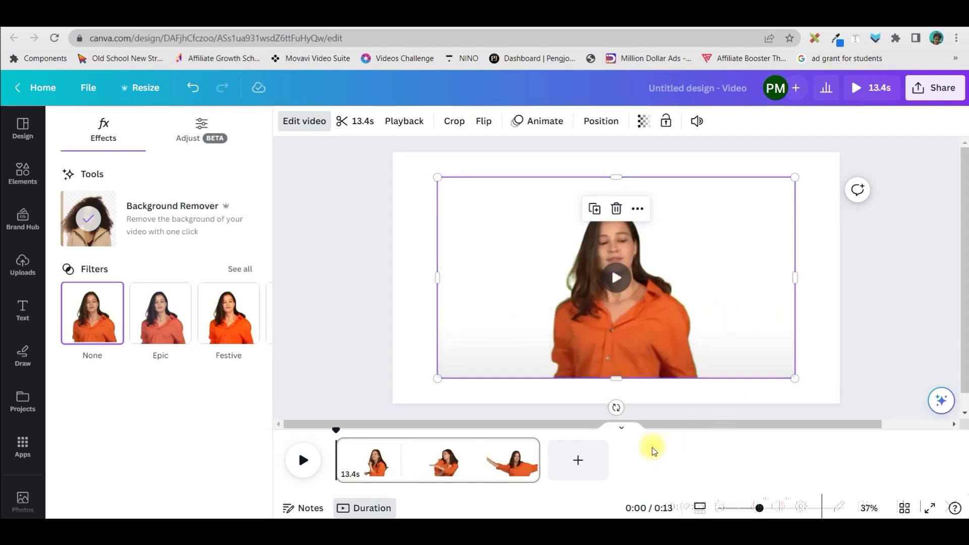
mouse_move(619, 303)
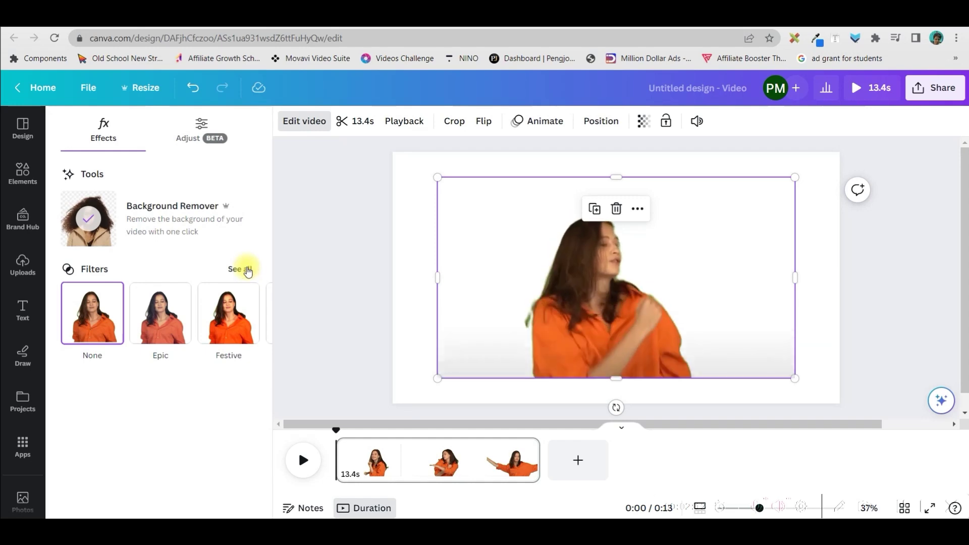
Step: After trying a Mono filter, apply the Solar filter to the dancer clip at intensity 32
click(246, 269)
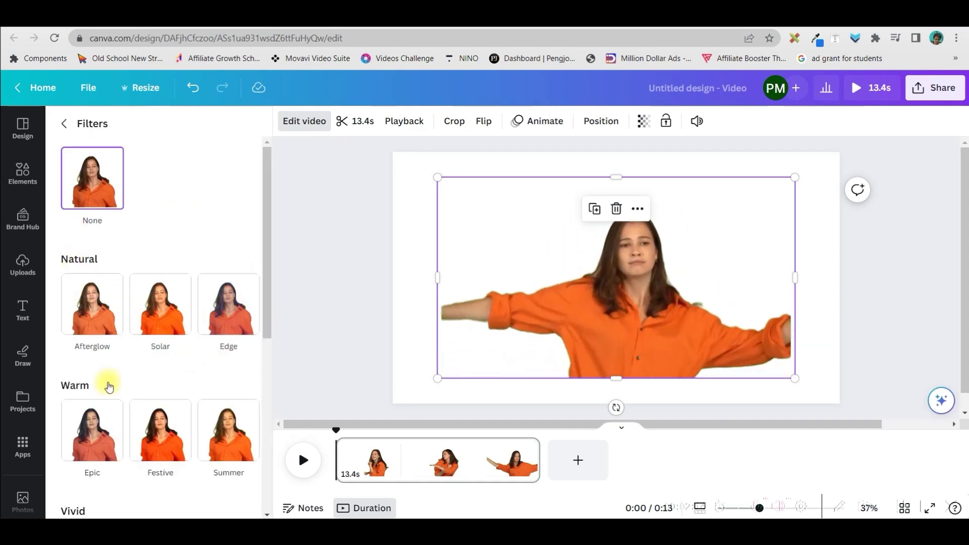
scroll(122, 364, down, 3)
scroll(134, 353, down, 2)
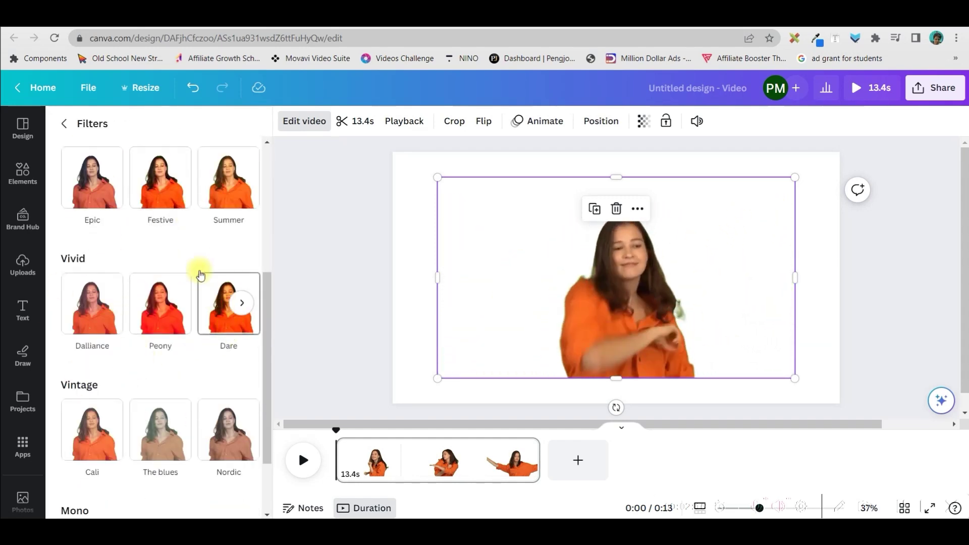
scroll(162, 343, down, 2)
scroll(199, 316, up, 7)
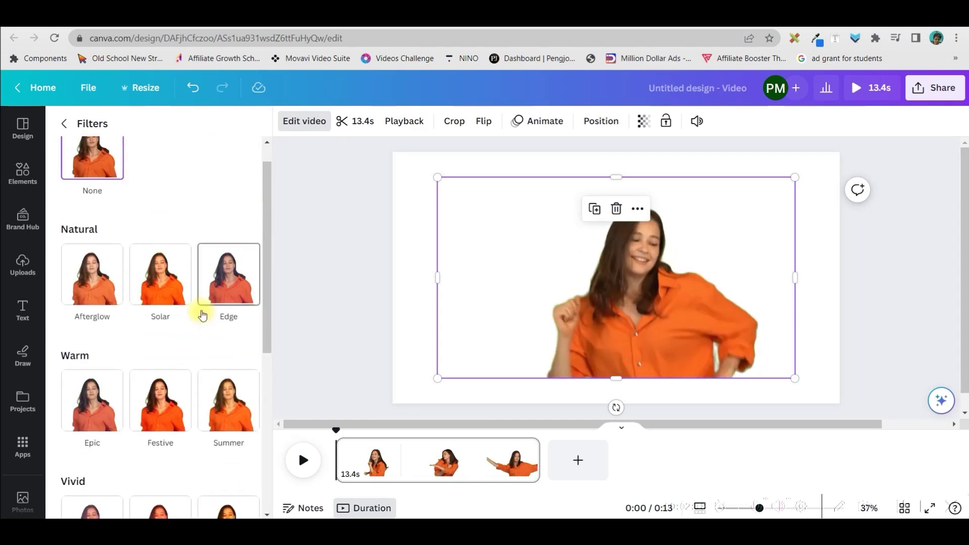
scroll(212, 323, down, 6)
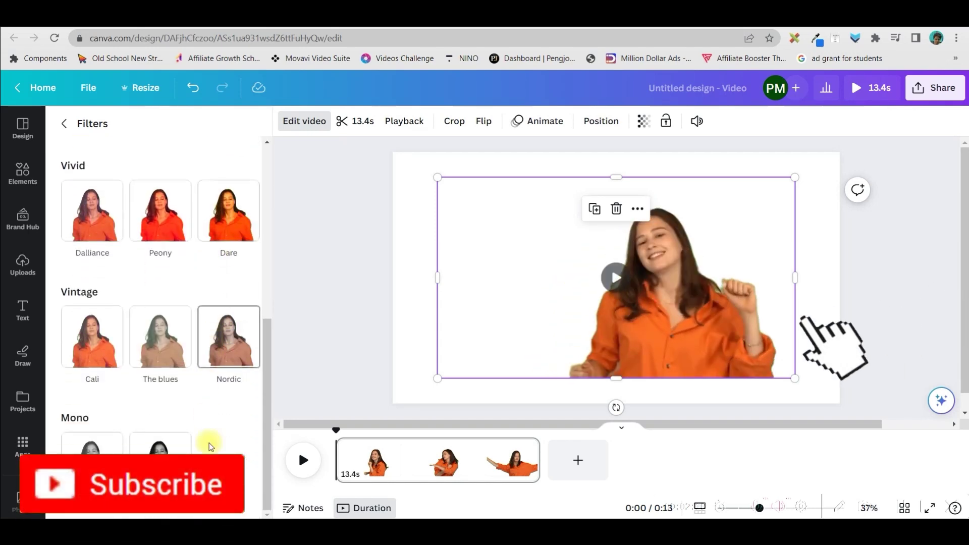
click(160, 444)
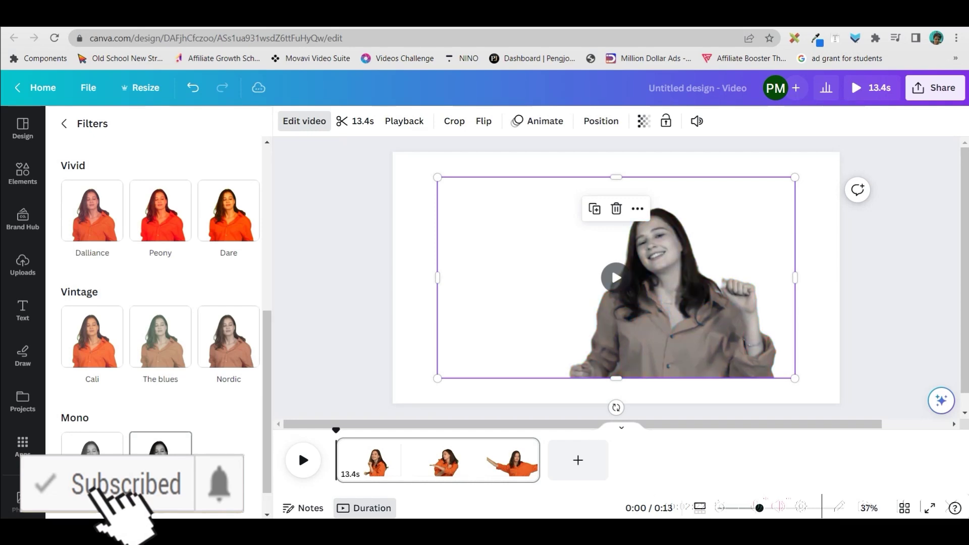
scroll(160, 303, down, 1)
scroll(161, 303, up, 5)
click(161, 302)
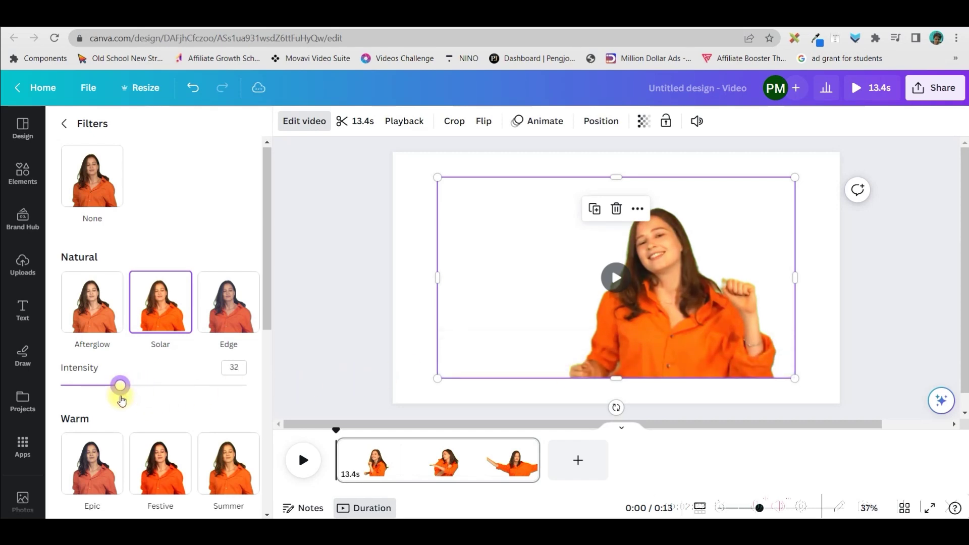
click(305, 121)
Step: Flip the dancer clip horizontally and nudge it slightly to the right
click(482, 122)
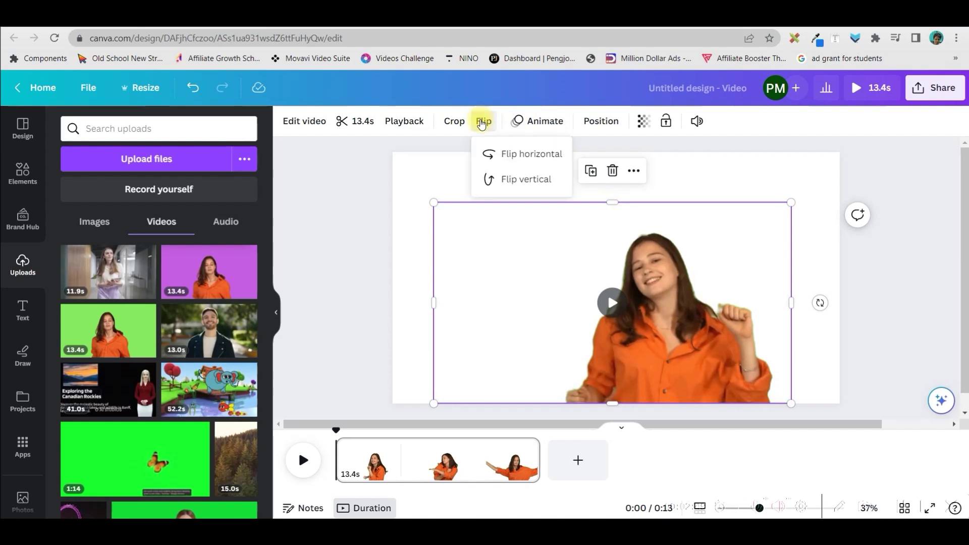
click(538, 154)
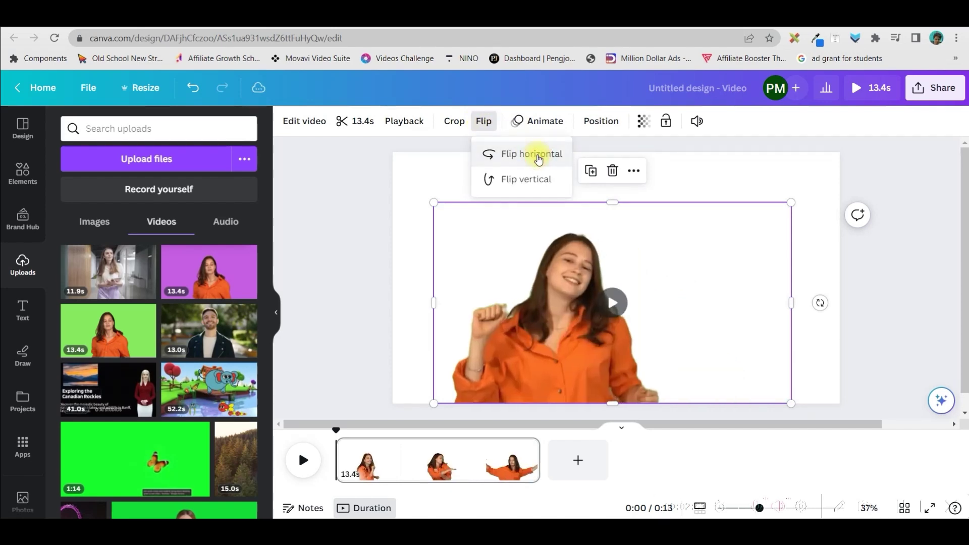
drag(630, 351, 672, 353)
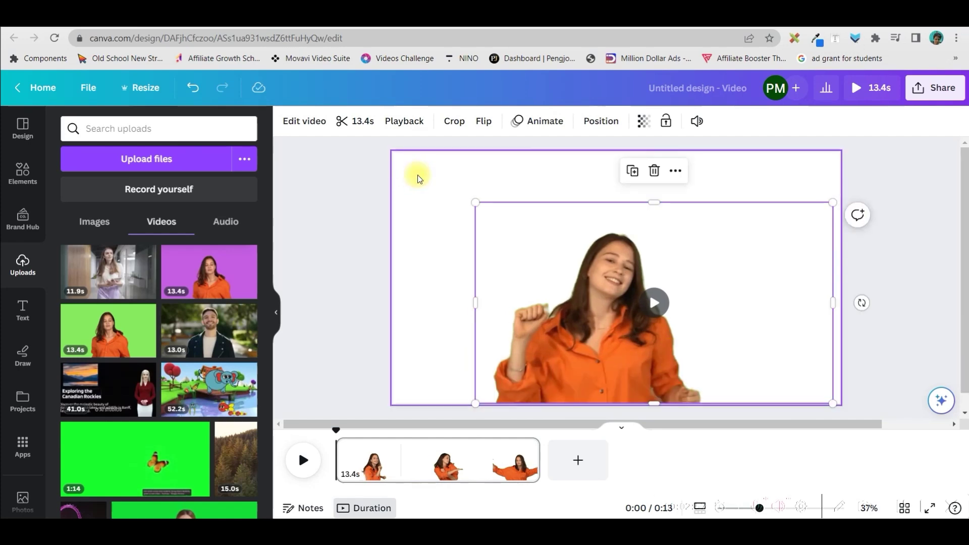
click(422, 171)
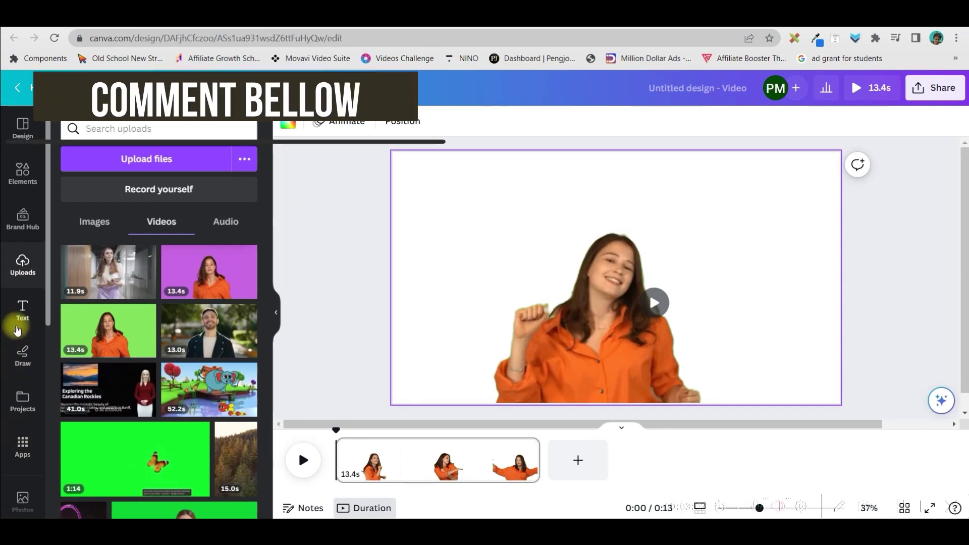
scroll(23, 354, down, 6)
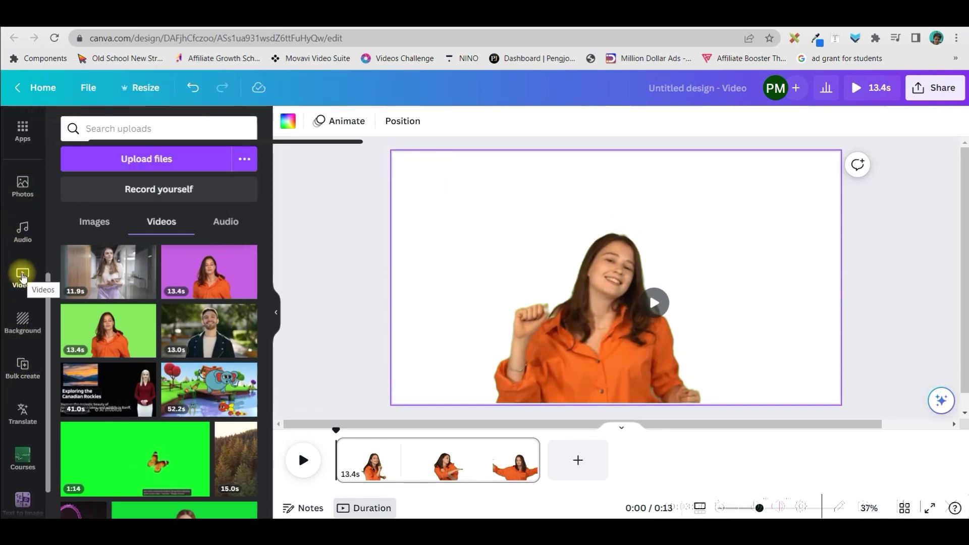
Step: Set the glowing cube stock video as the page background, then enlarge the dancer clip and shift it right
click(22, 276)
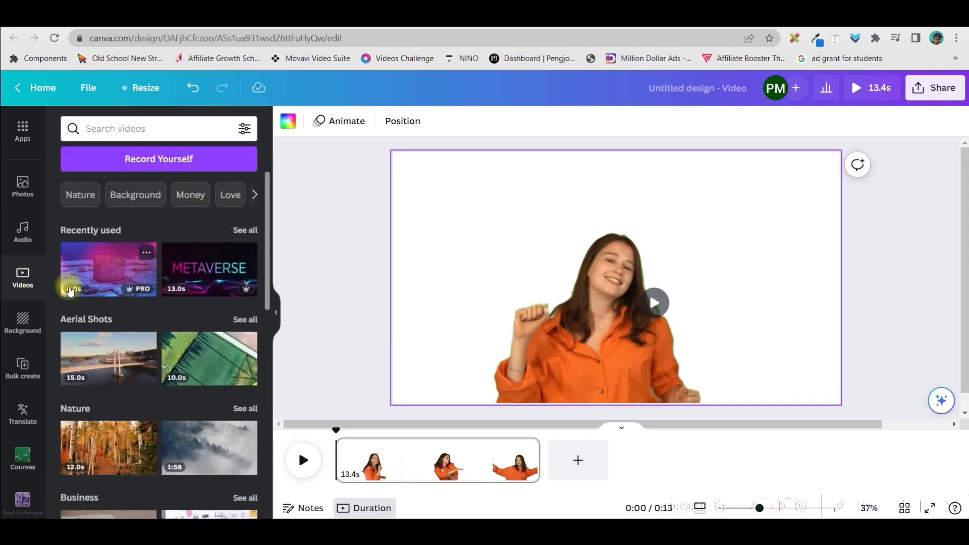
click(130, 274)
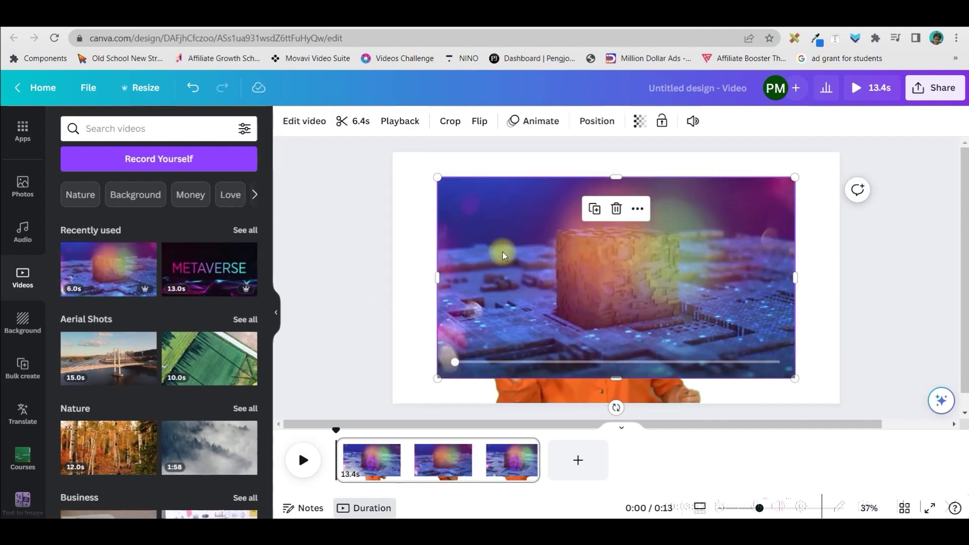
right_click(501, 251)
click(558, 498)
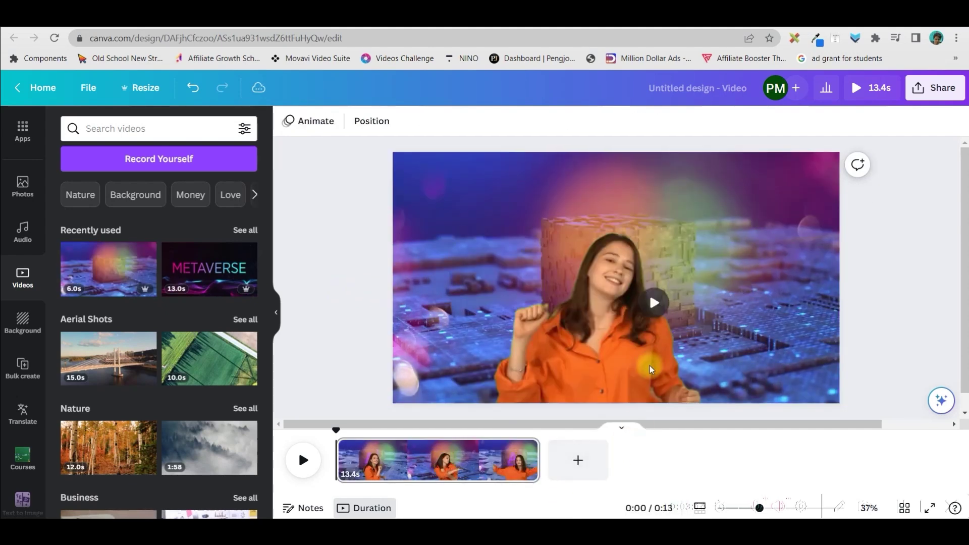
drag(475, 202, 359, 160)
drag(555, 277, 630, 295)
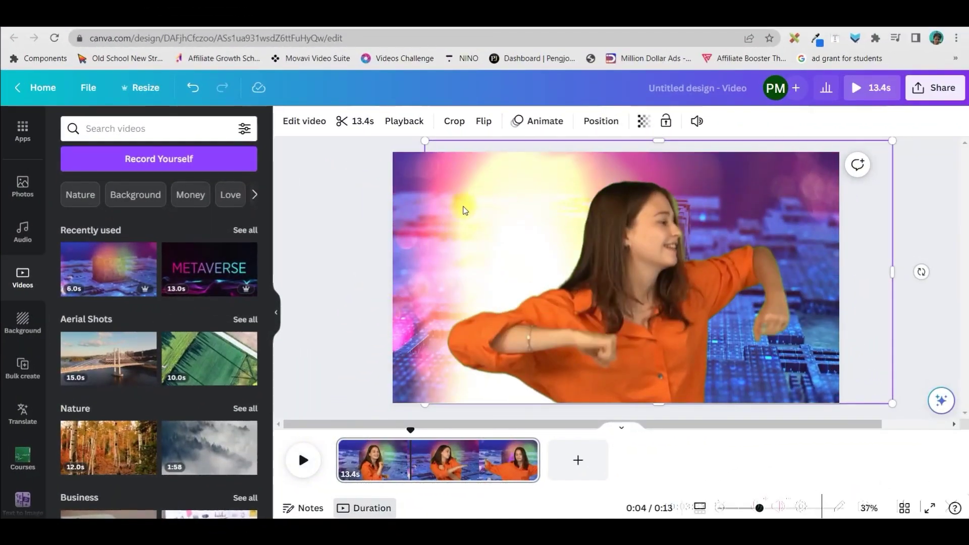
Step: Trim the glowing cube background video to its first 4.0 seconds
click(401, 180)
click(633, 272)
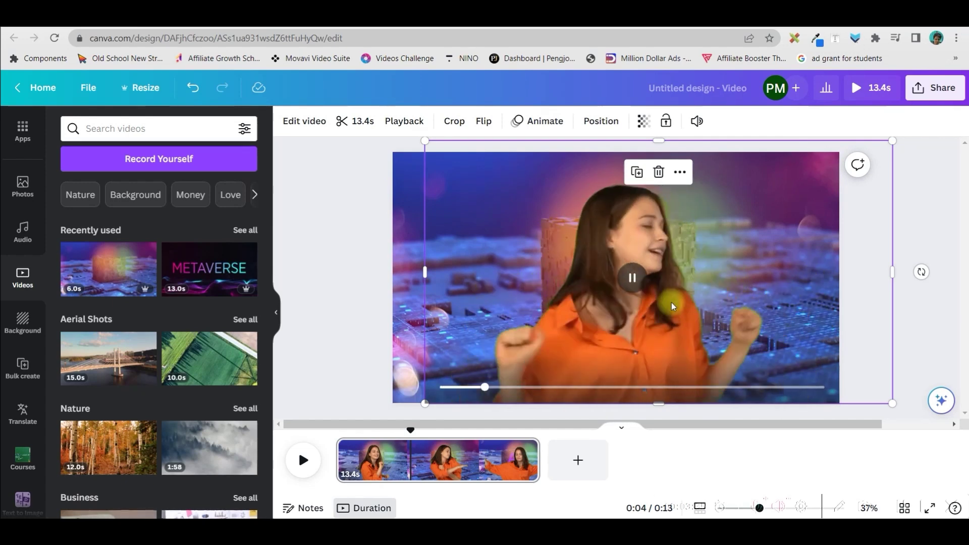
click(408, 200)
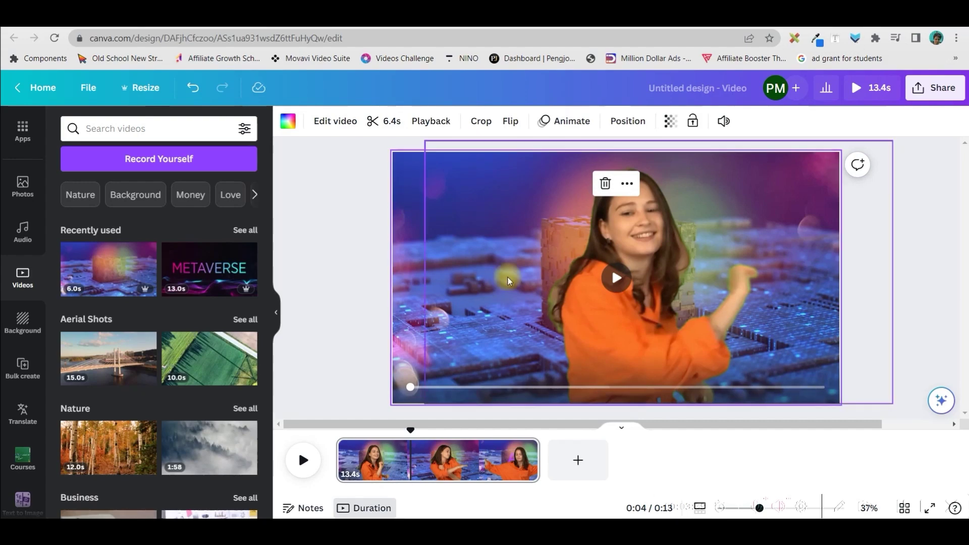
click(391, 124)
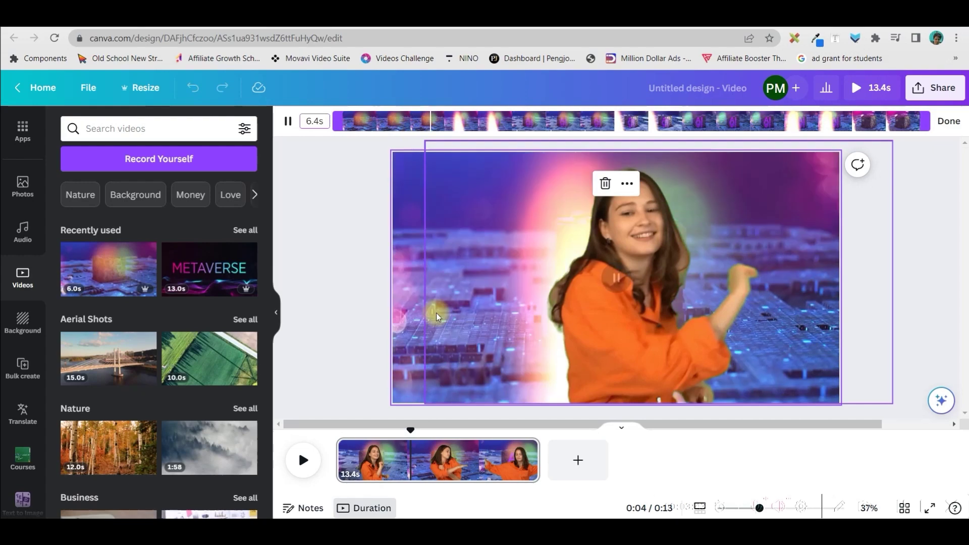
mouse_move(927, 123)
mouse_down()
mouse_move(656, 123)
mouse_move(919, 132)
mouse_up()
drag(843, 132, 679, 125)
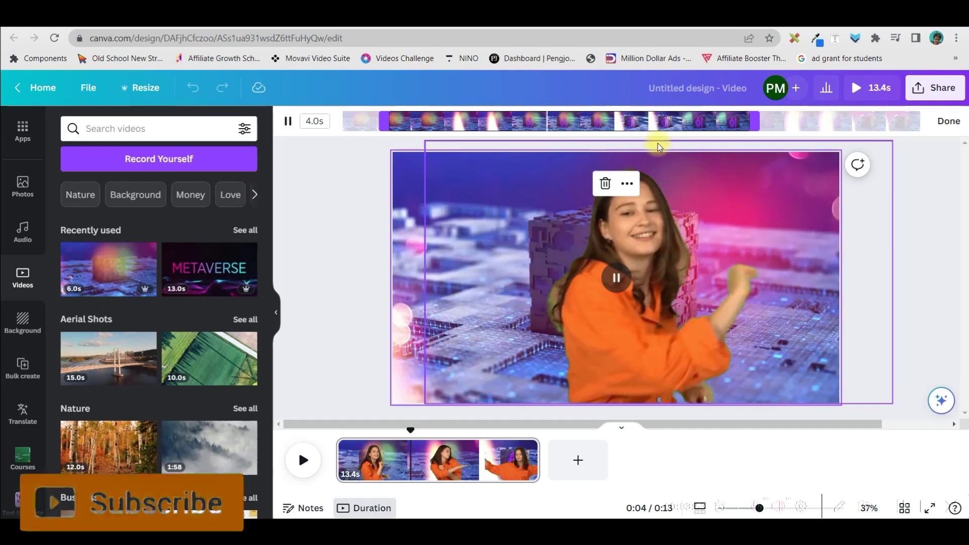
drag(658, 146, 314, 124)
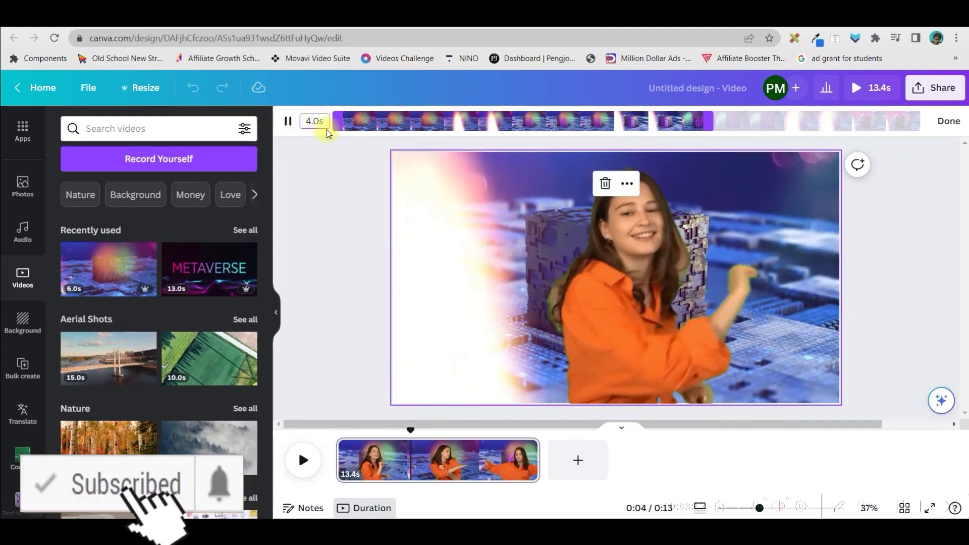
click(955, 126)
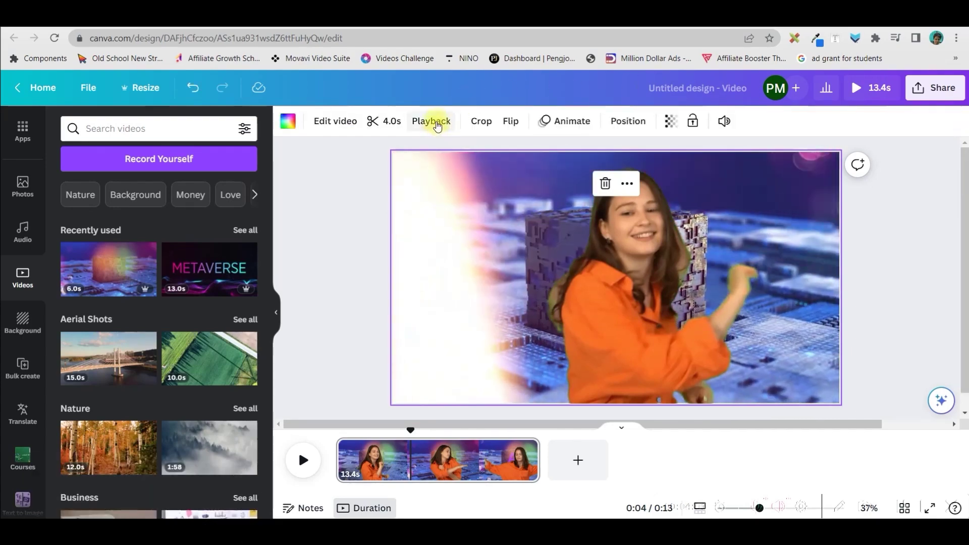
mouse_move(401, 180)
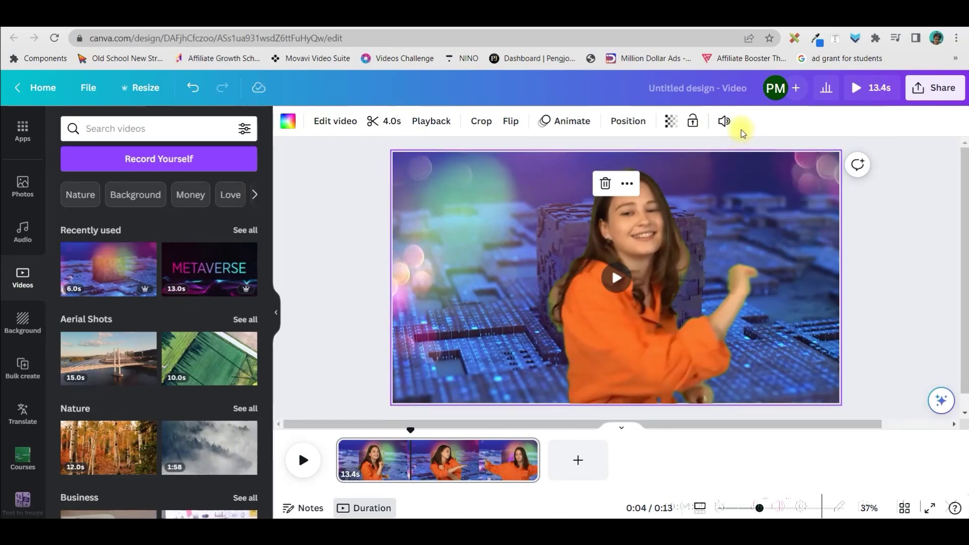
Step: Mute the background video with volume 0, then add a new blank page after it
click(726, 122)
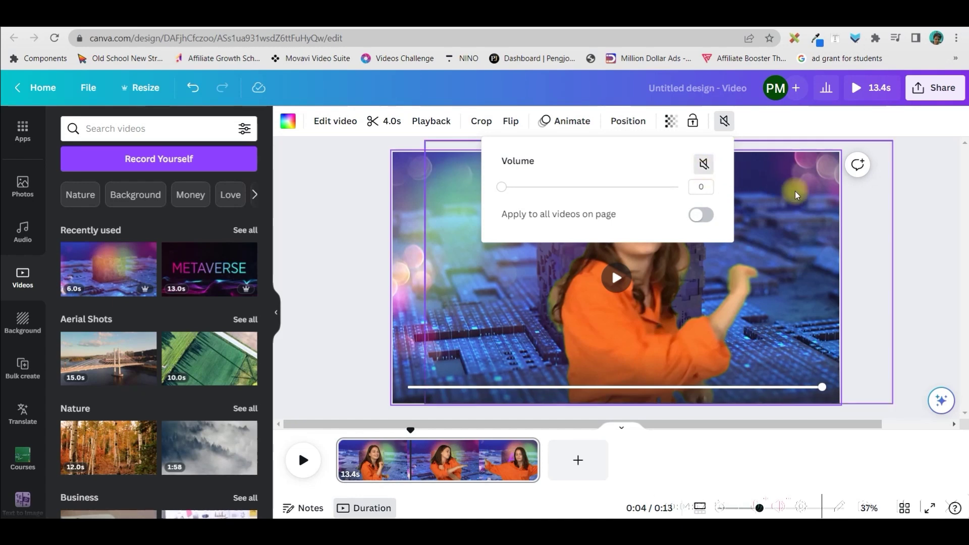
click(898, 232)
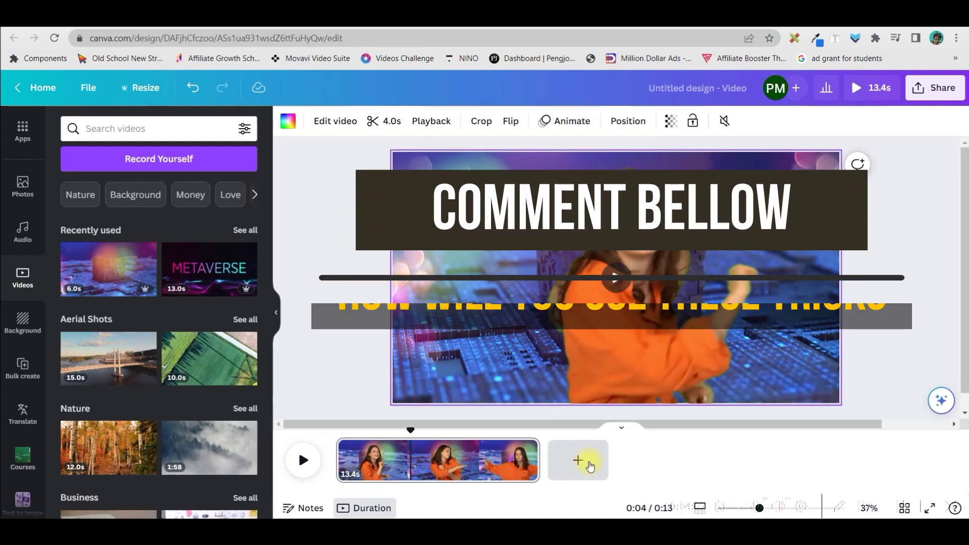
click(589, 462)
Step: Place the purple-background dancer clip on the new page and run Background Remover on it
scroll(22, 283, up, 5)
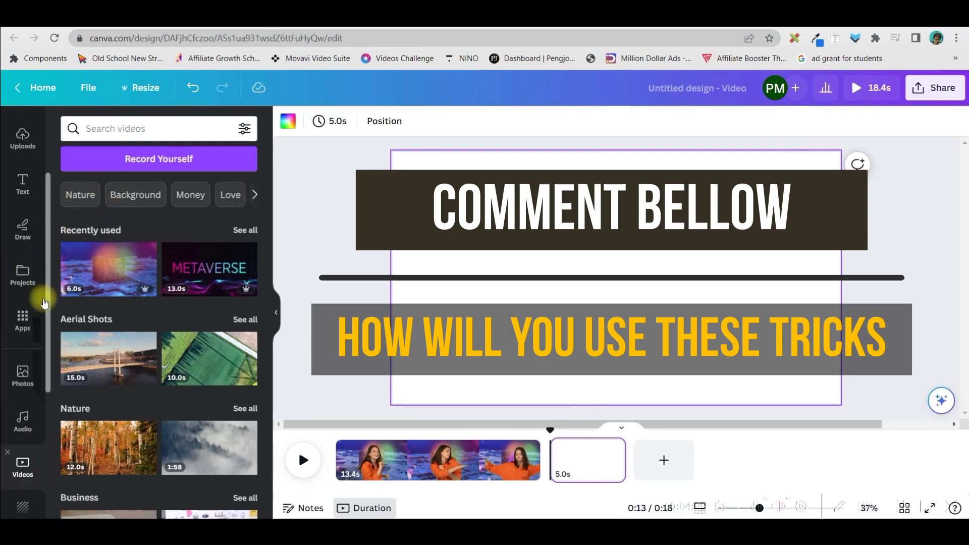
click(23, 265)
click(201, 275)
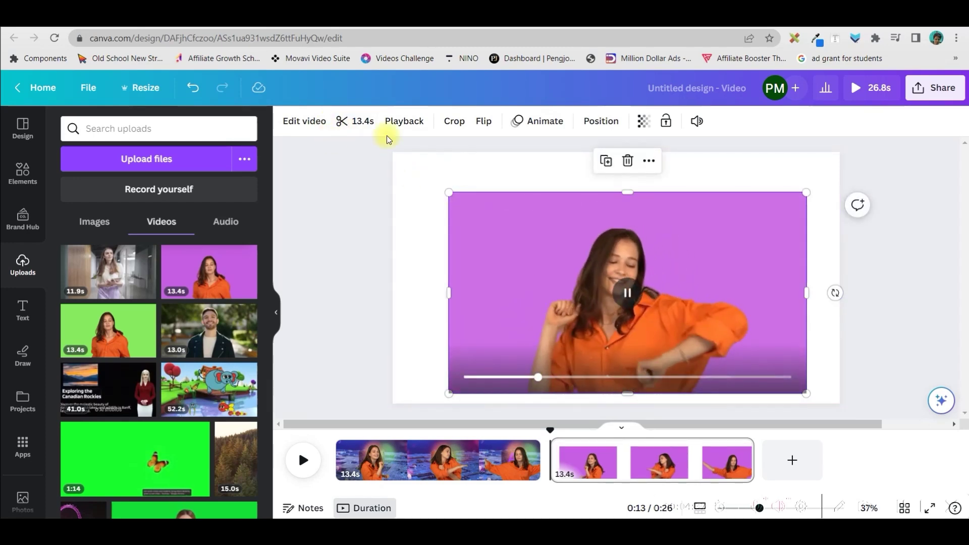
click(304, 122)
click(237, 209)
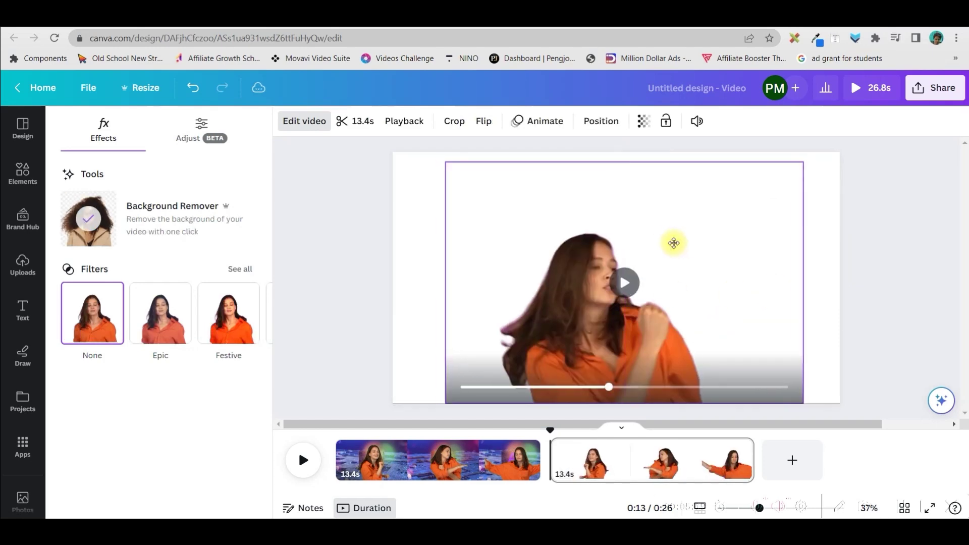
click(415, 180)
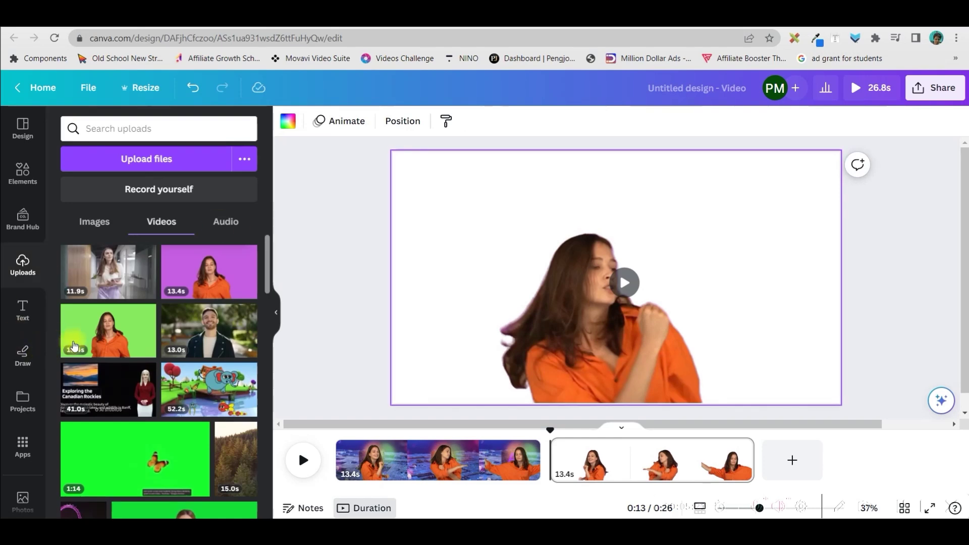
Step: Set the lantern-lit lake image from Uploads as the second page's background
click(102, 223)
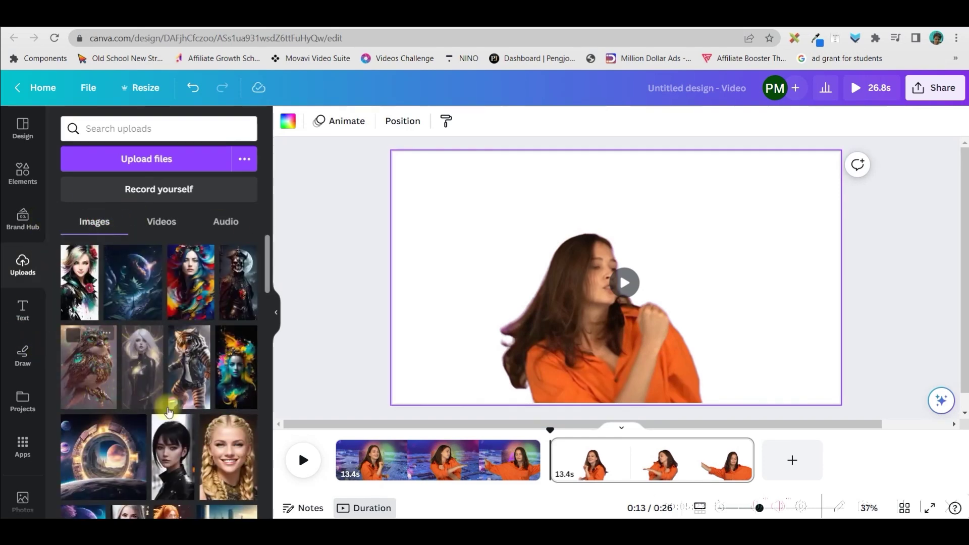
scroll(201, 352, down, 4)
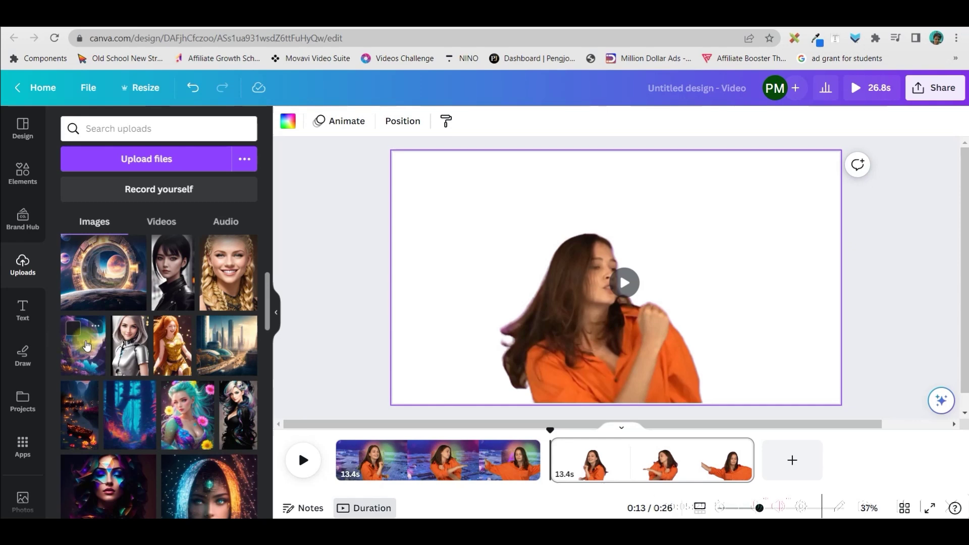
click(73, 414)
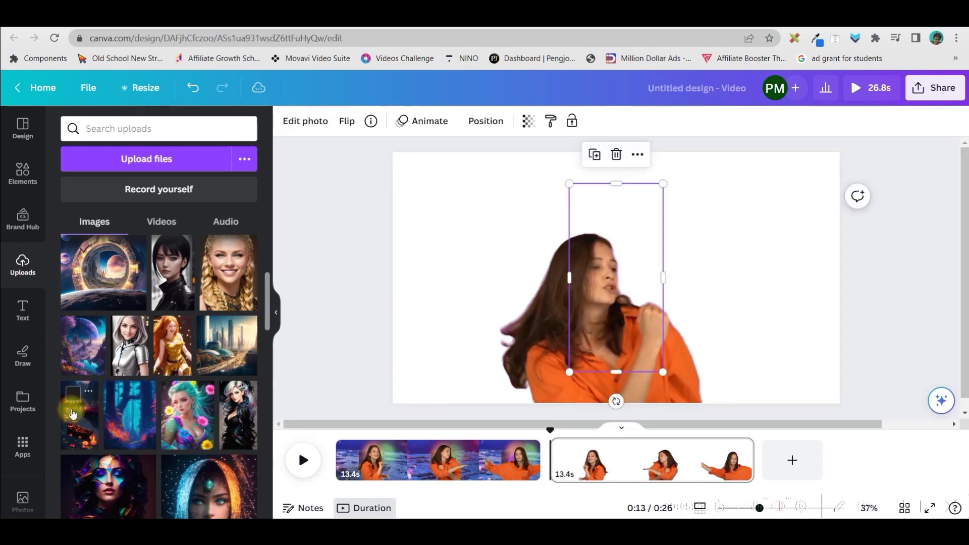
right_click(624, 254)
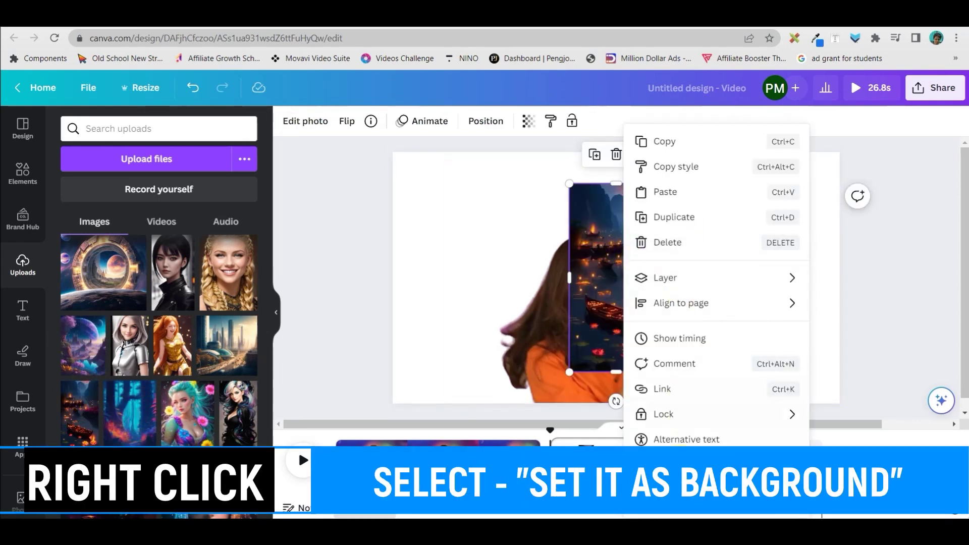
click(687, 465)
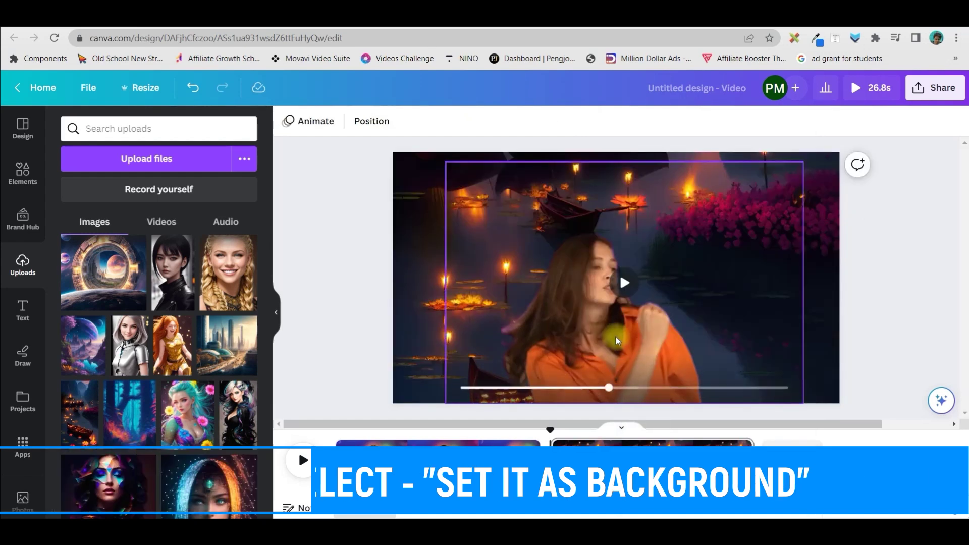
Step: Widen the dancer clip's frame on both sides and shrink it from the top-left corner
click(626, 284)
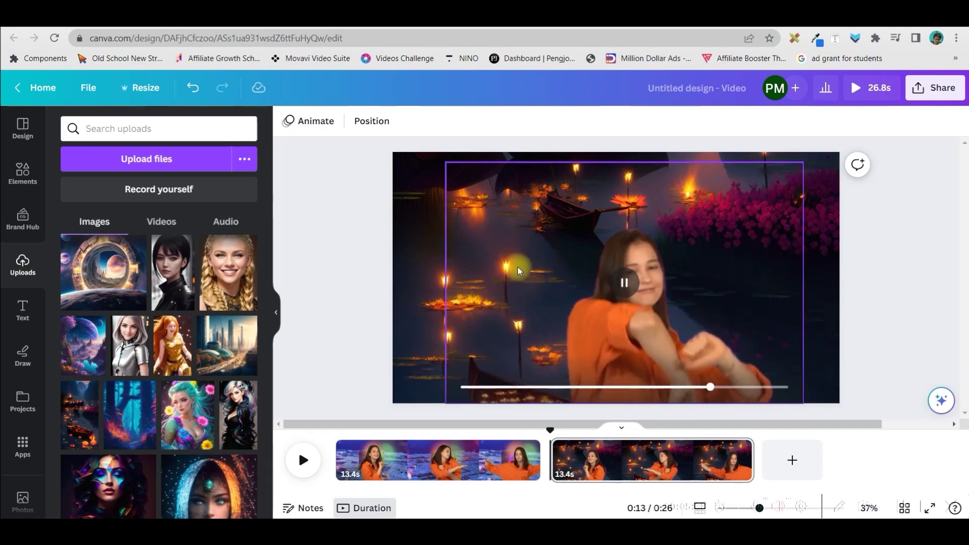
click(449, 282)
drag(428, 281, 400, 283)
drag(806, 285, 829, 283)
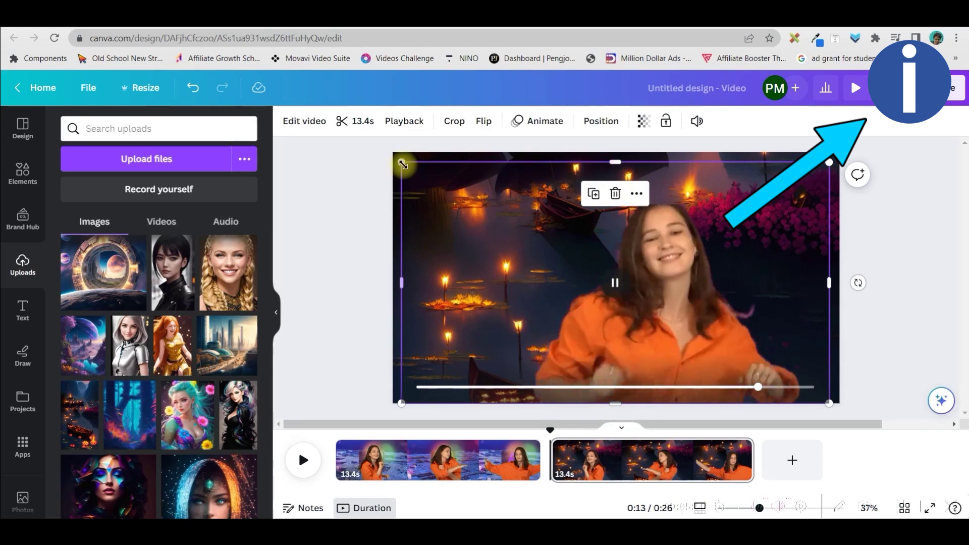
drag(401, 162, 446, 187)
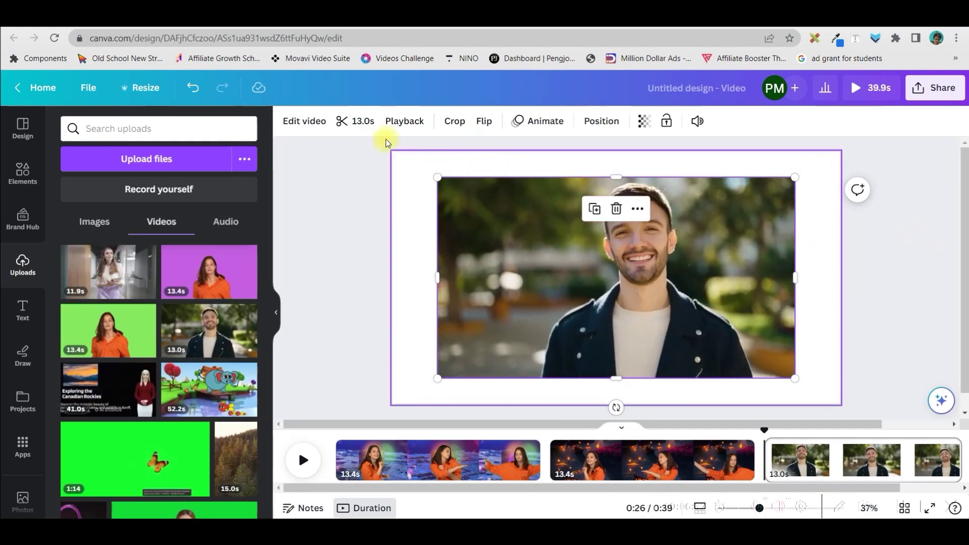
Step: Remove the background from the smiling man's 13.0 s clip on page three
click(297, 120)
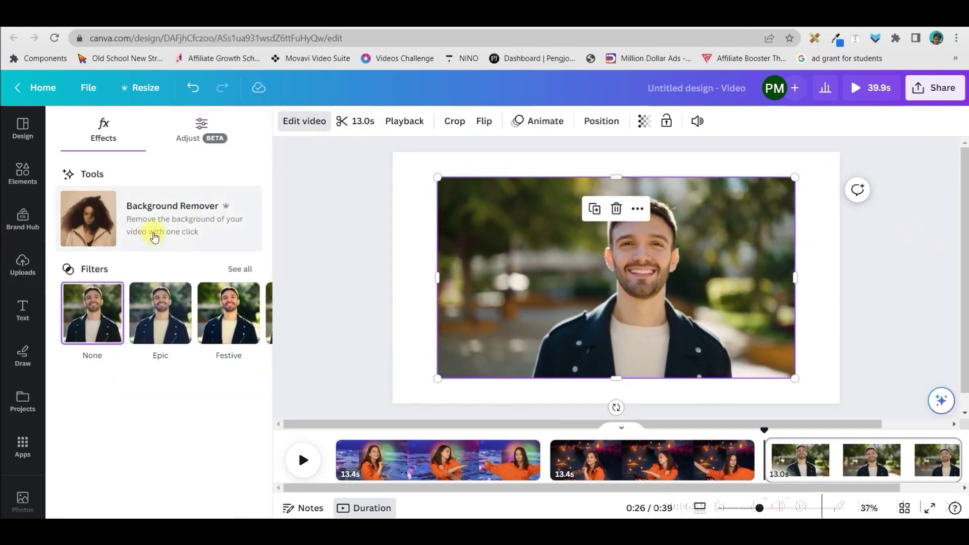
click(157, 232)
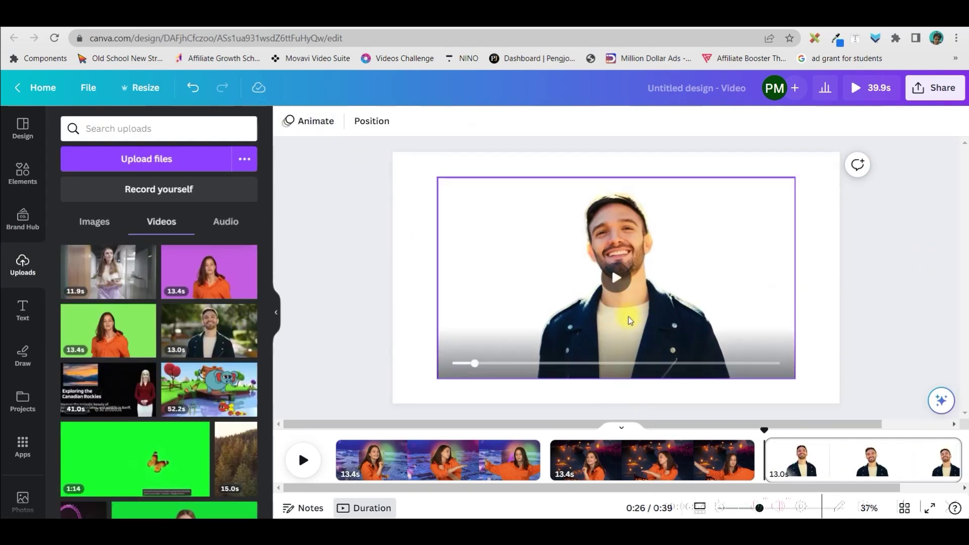
click(629, 316)
click(888, 232)
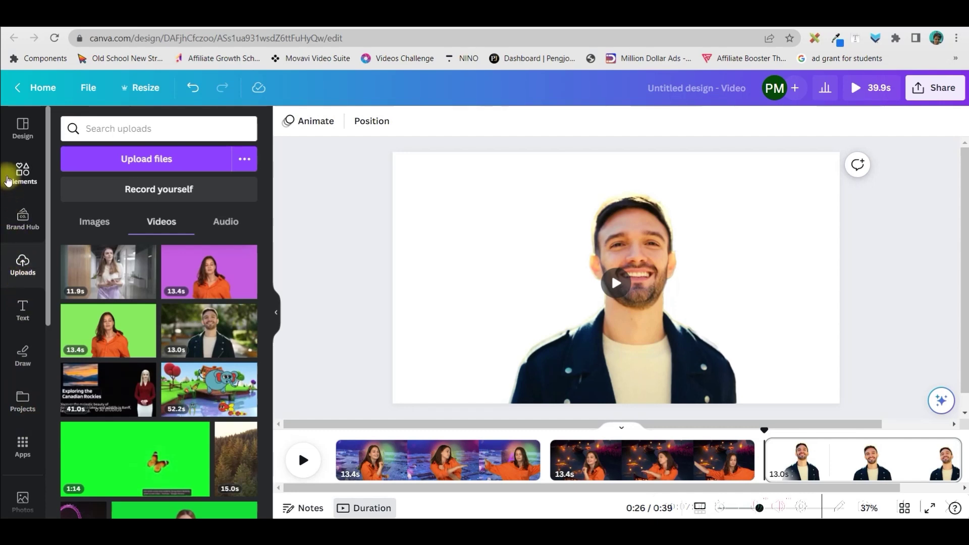
Step: Search Elements for 'Universe' and discard the galaxy photo added by mistake
click(24, 178)
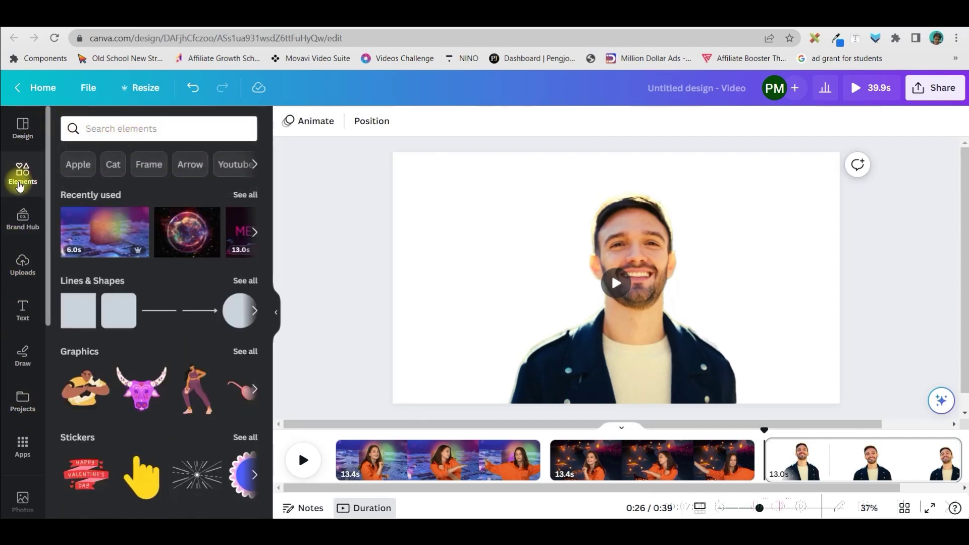
click(177, 120)
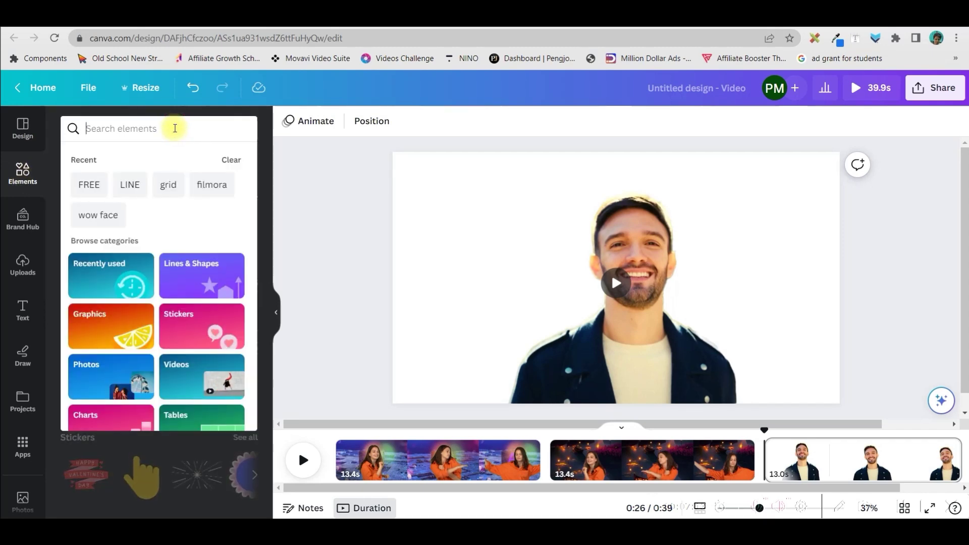
text(Universe)
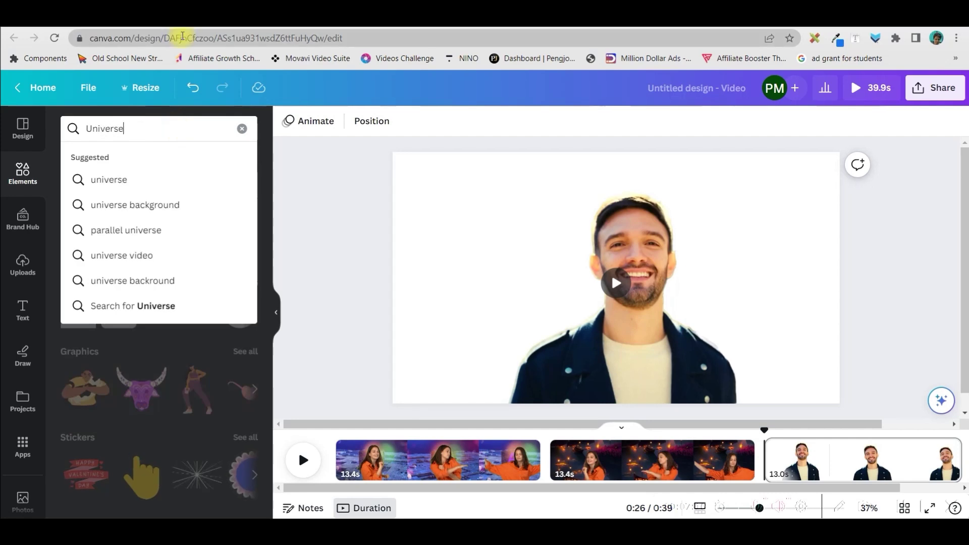
key(Return)
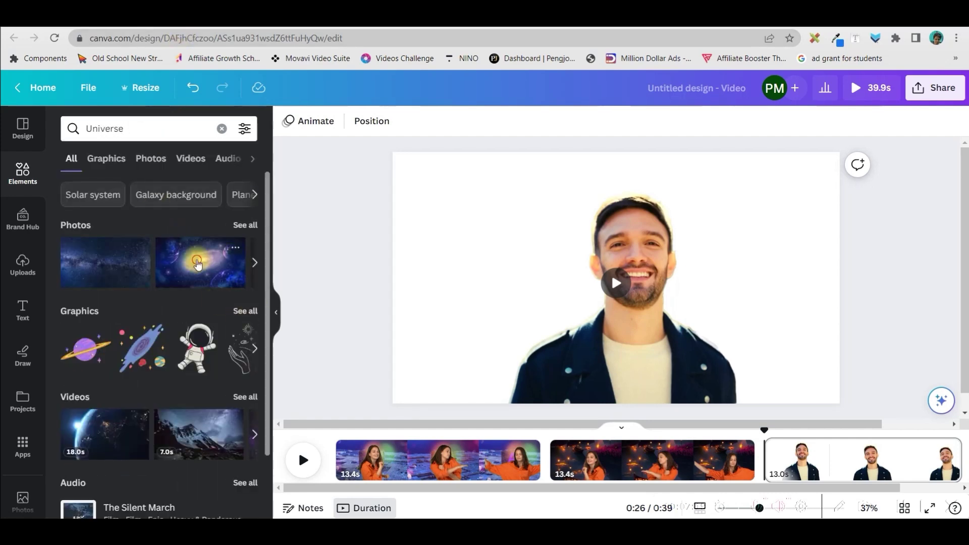
click(201, 263)
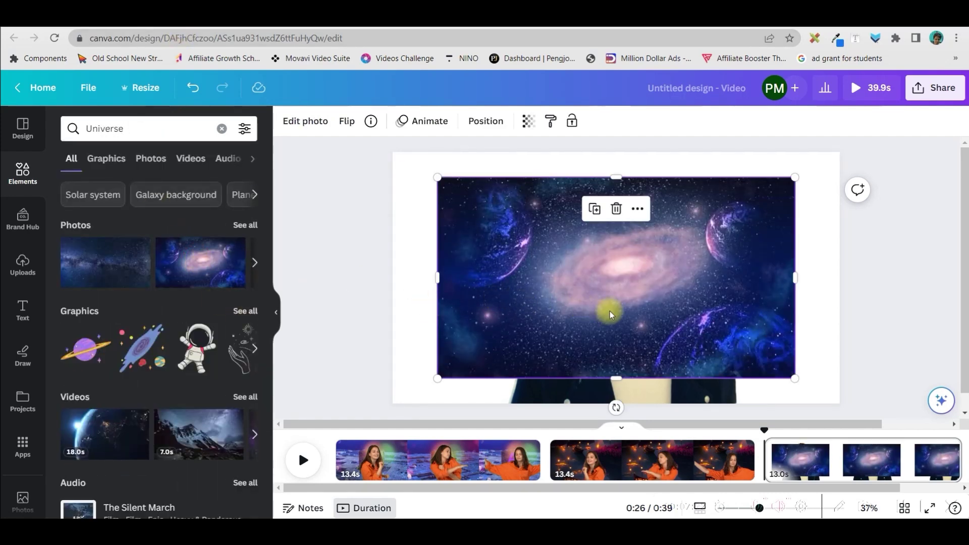
key(Delete)
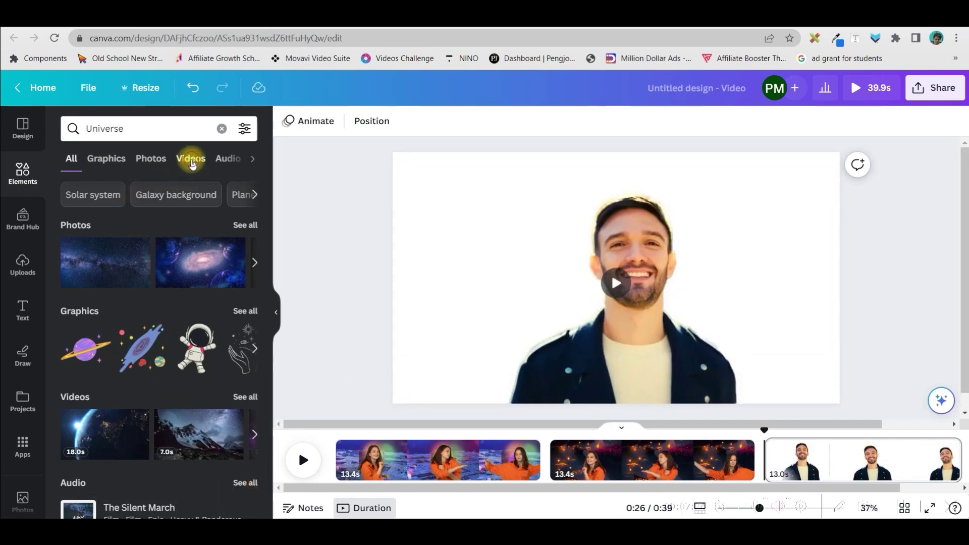
Step: Add the 25.0s planet-and-sun video from Universe results and set it as the page background
click(191, 159)
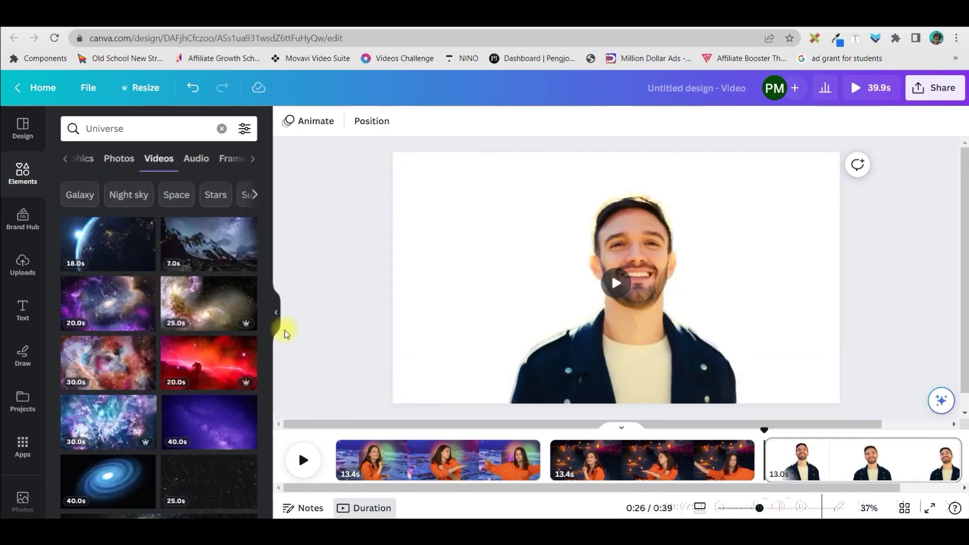
scroll(156, 412, down, 3)
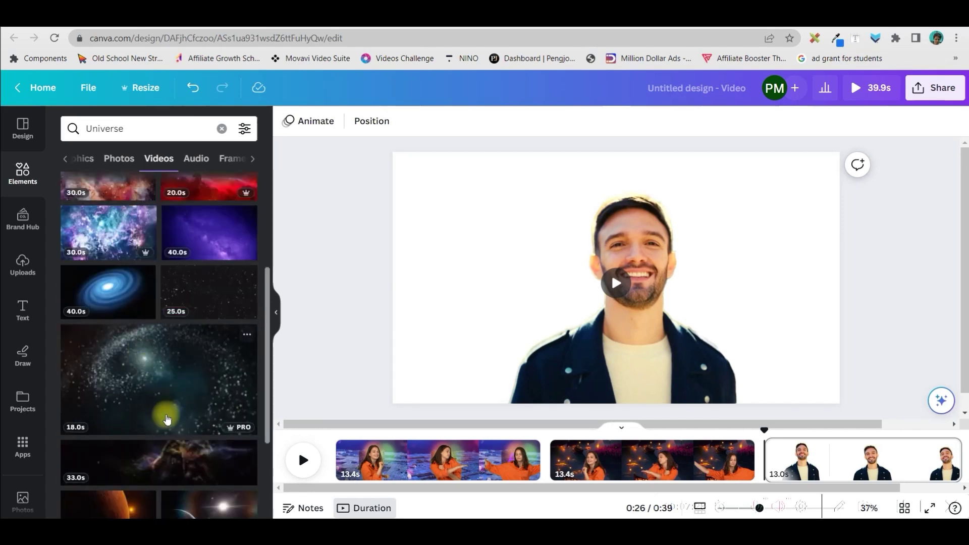
scroll(150, 370, down, 3)
click(210, 353)
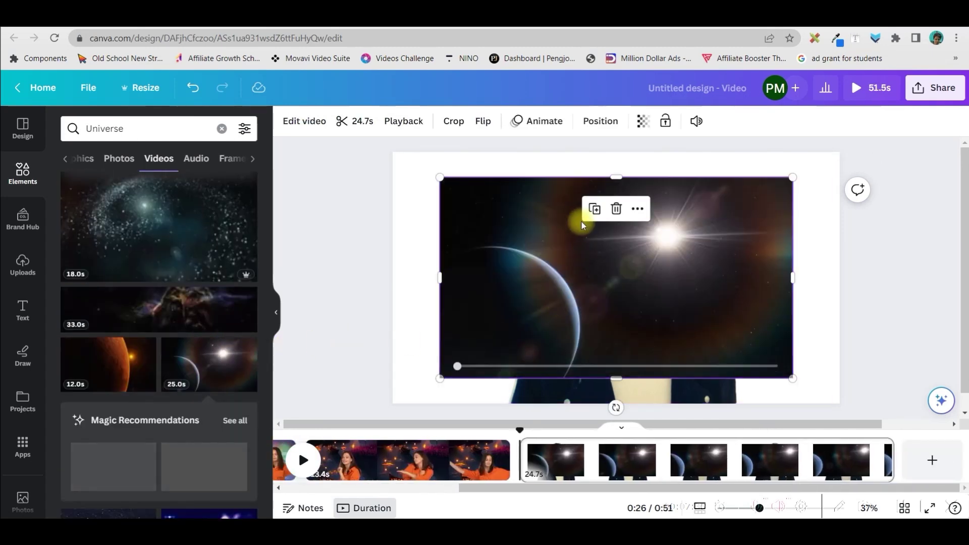
right_click(585, 236)
click(631, 503)
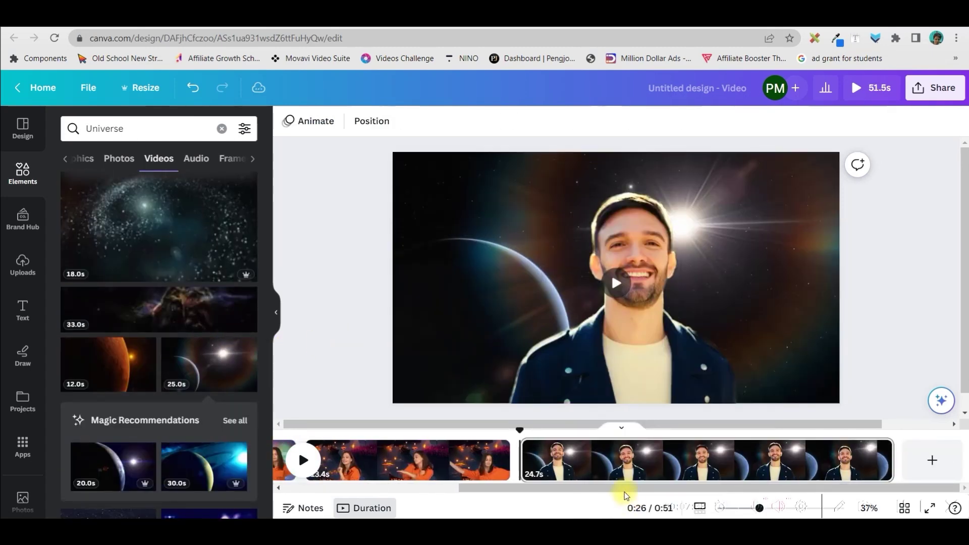